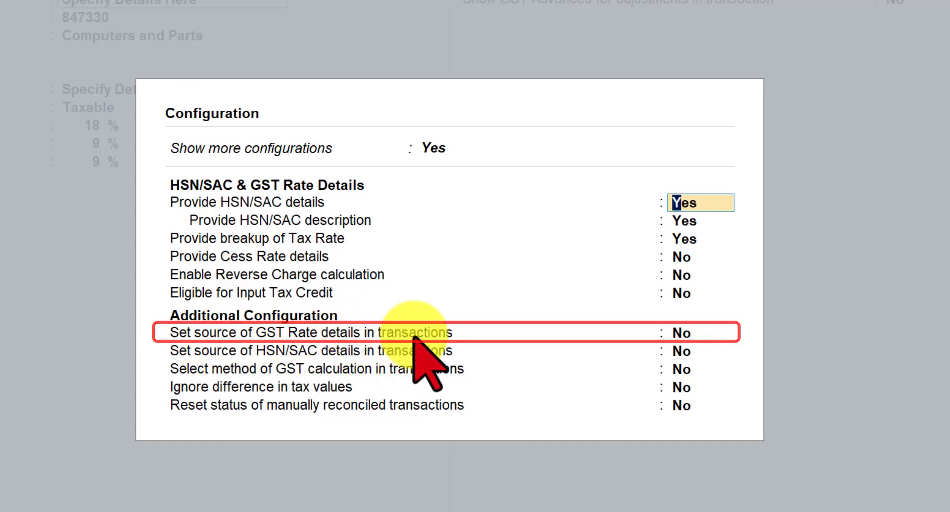
Enable setting the source of GST rate details in transactions and accept the configuration.
left_click(694, 334)
key("y")
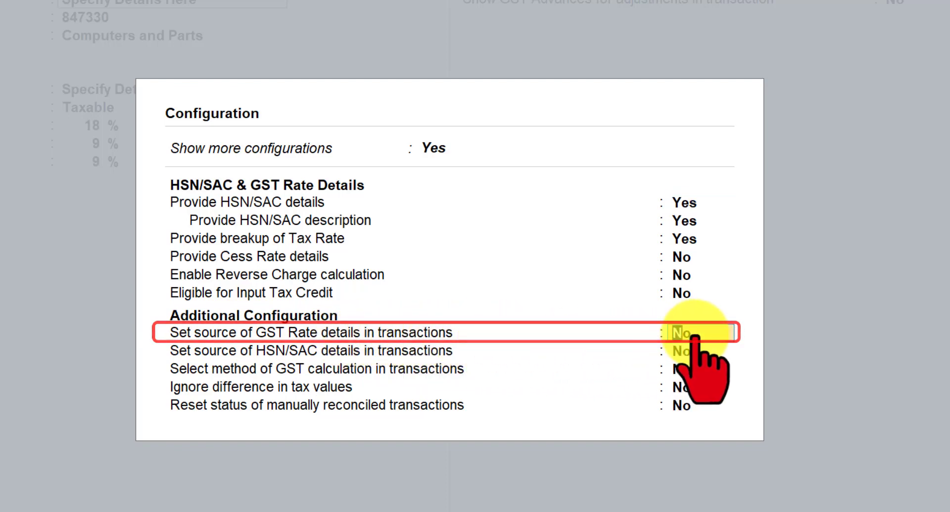
key("Return")
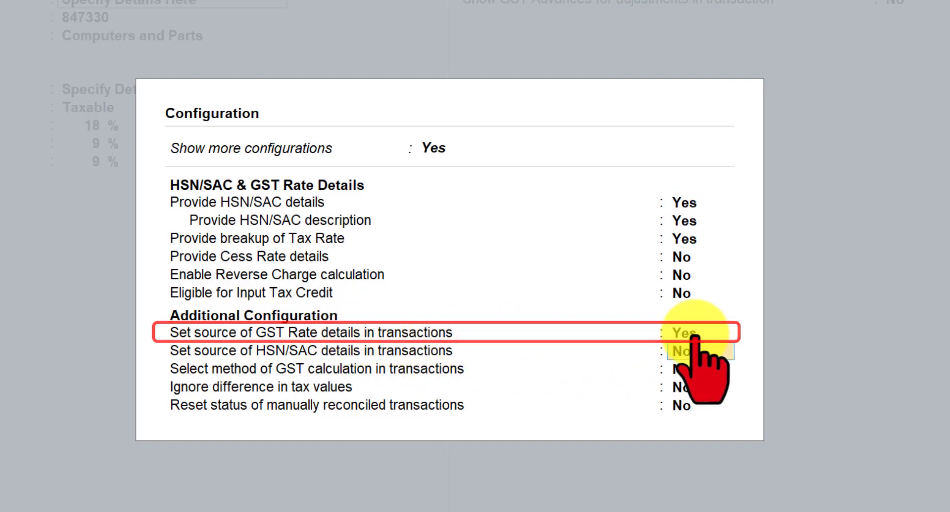
key("ctrl+a")
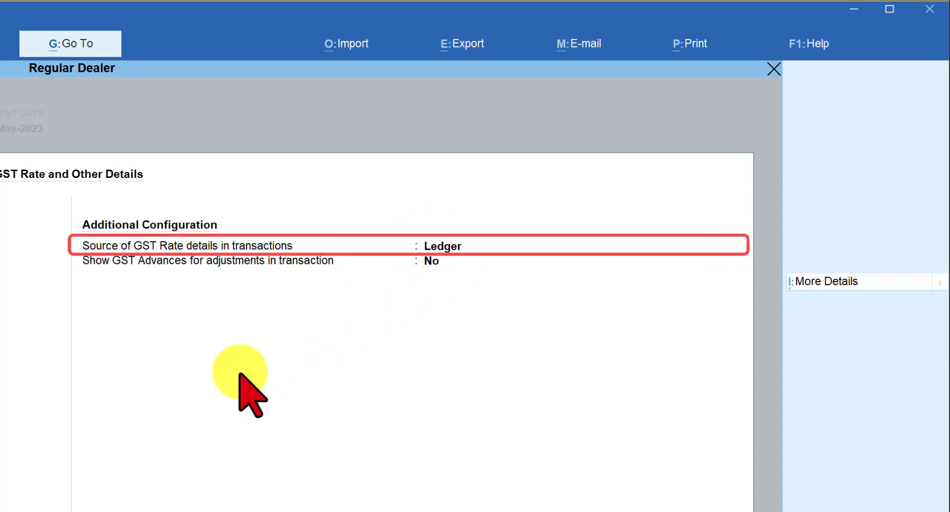
Choose Ledger as the source of GST rate details in transactions and save the company GST details.
left_click(447, 250)
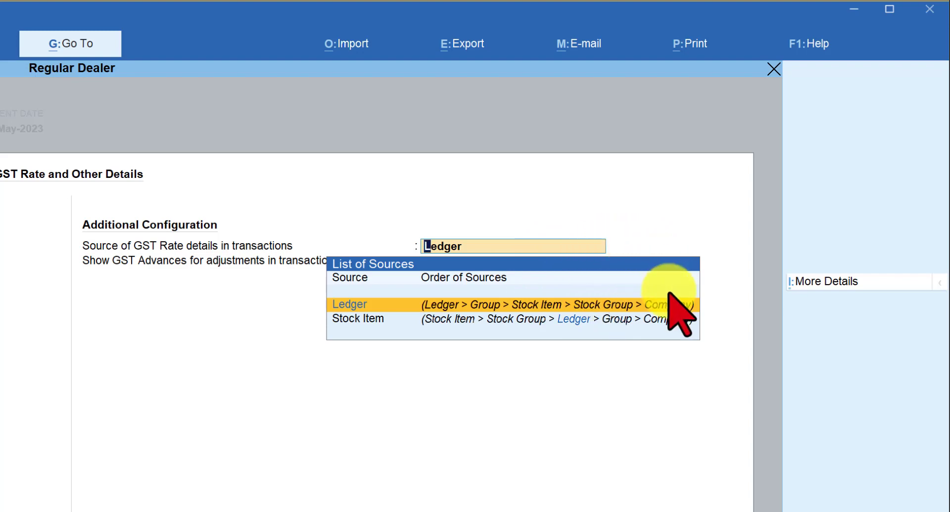
left_click(382, 327)
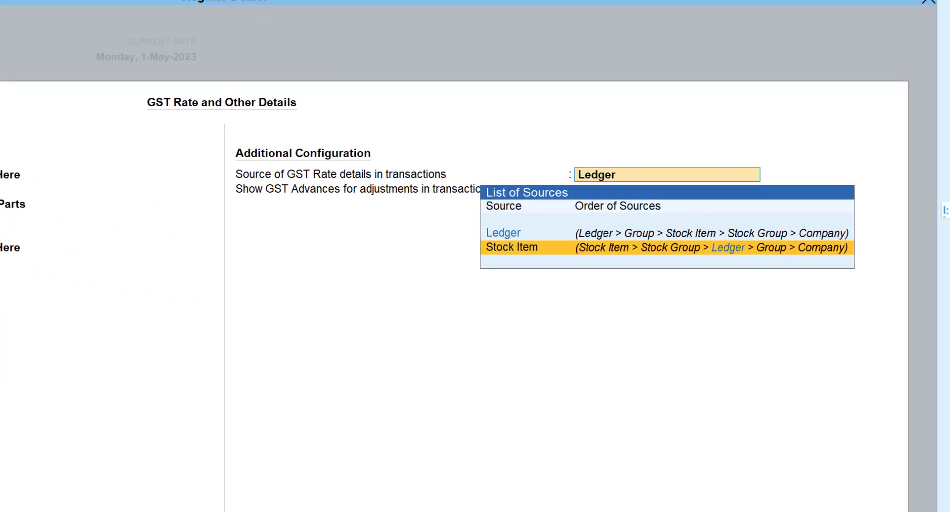
key("Up")
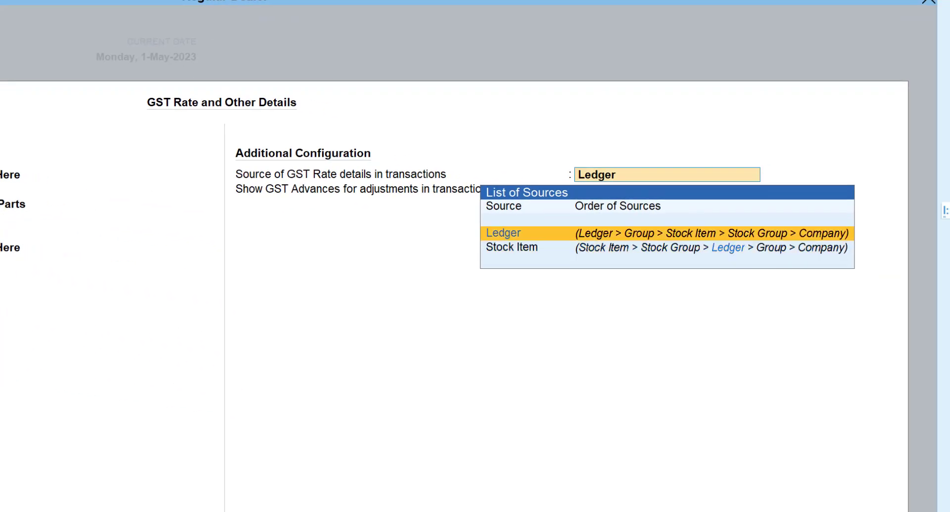
key("Return")
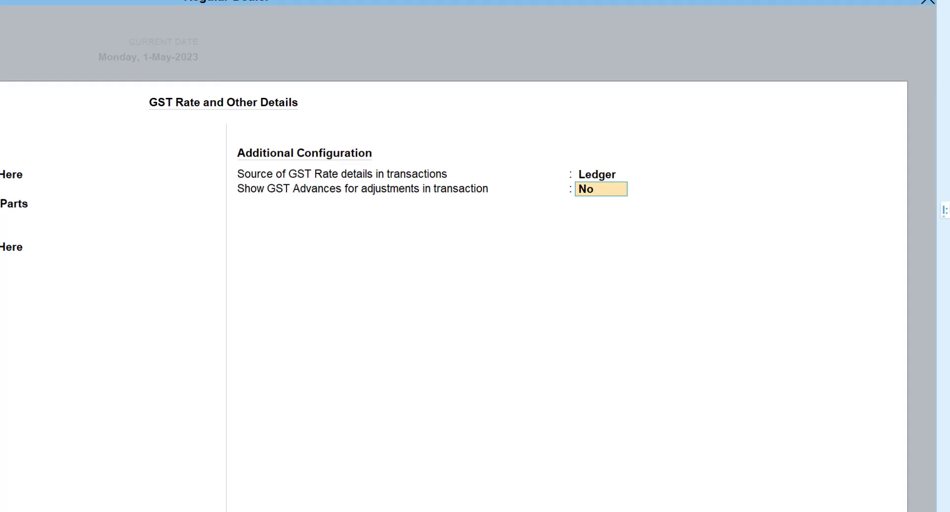
key("Return")
key("ctrl+a")
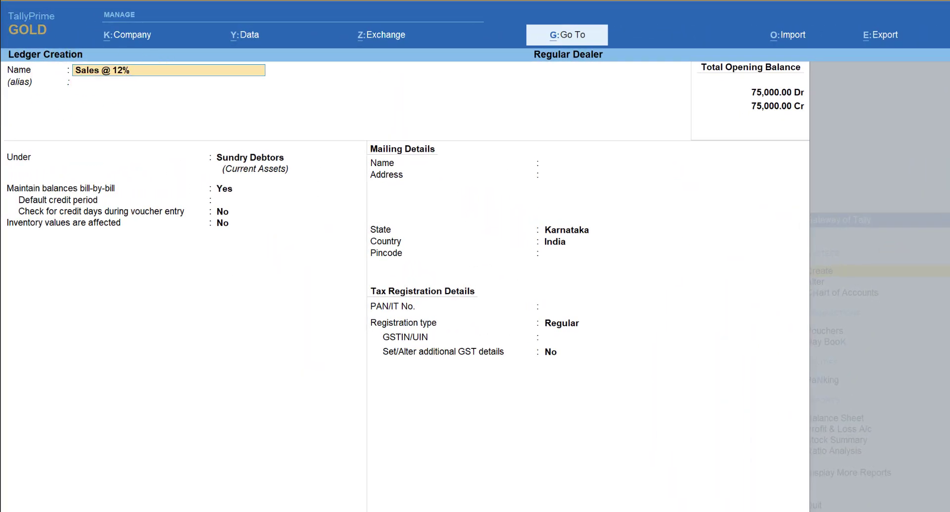
Place the new ledger Sales @ 12% under Sales Accounts with GST applicable and HSN/SAC details as per Company/Group.
key("Return")
type("Sa")
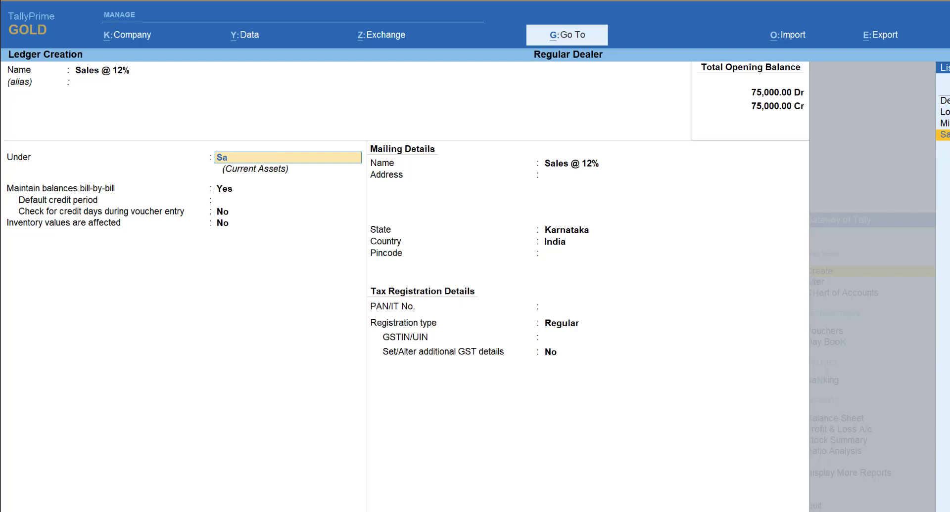
key("Return")
key("Return")
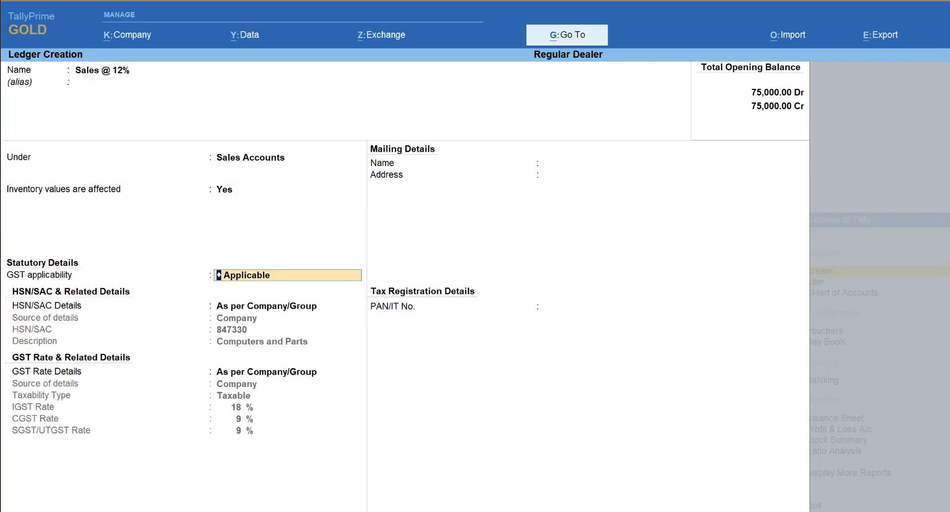
key("Return")
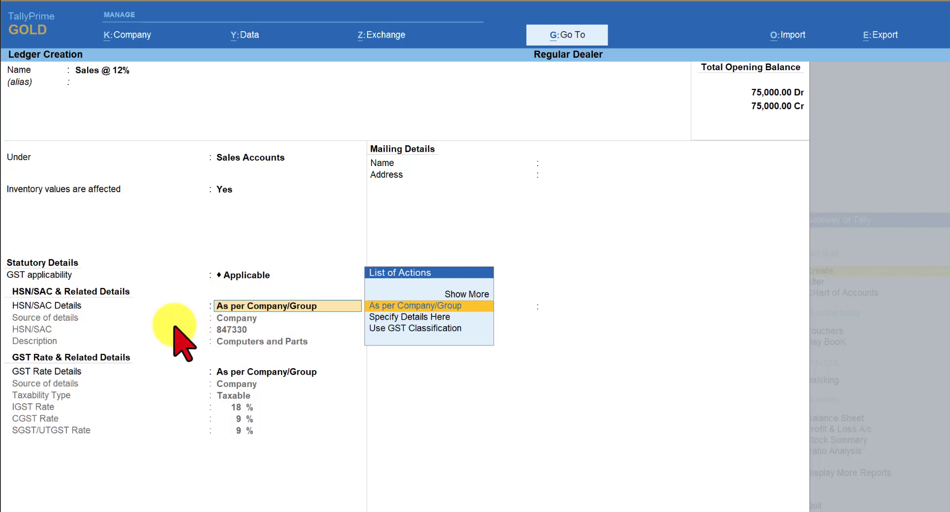
key("Return")
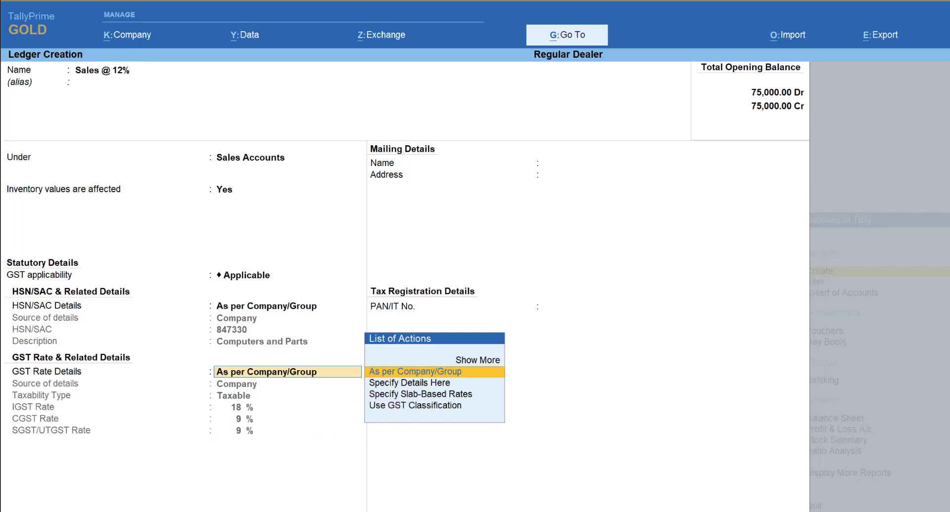
Specify taxable GST rate details with 12% IGST for the Sales @ 12% ledger and save it.
key("Down")
key("Return")
key("Return")
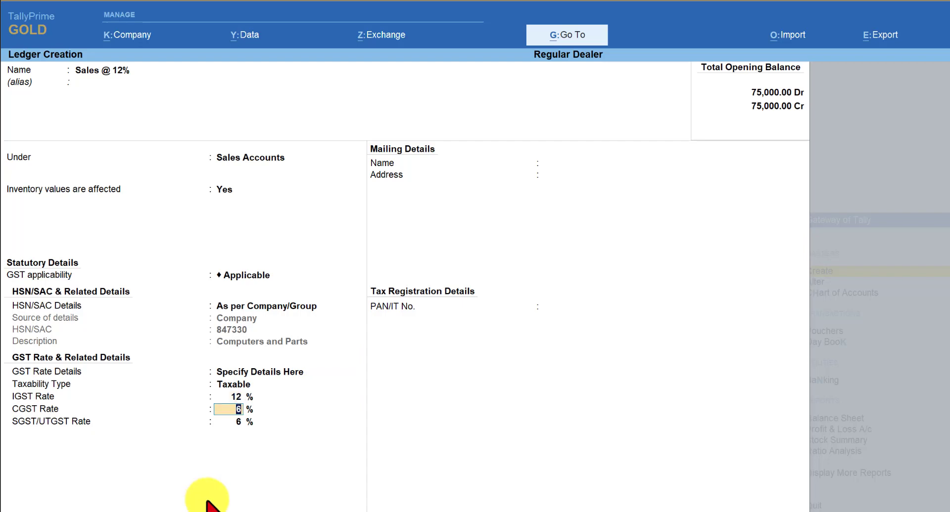
key("ctrl+a")
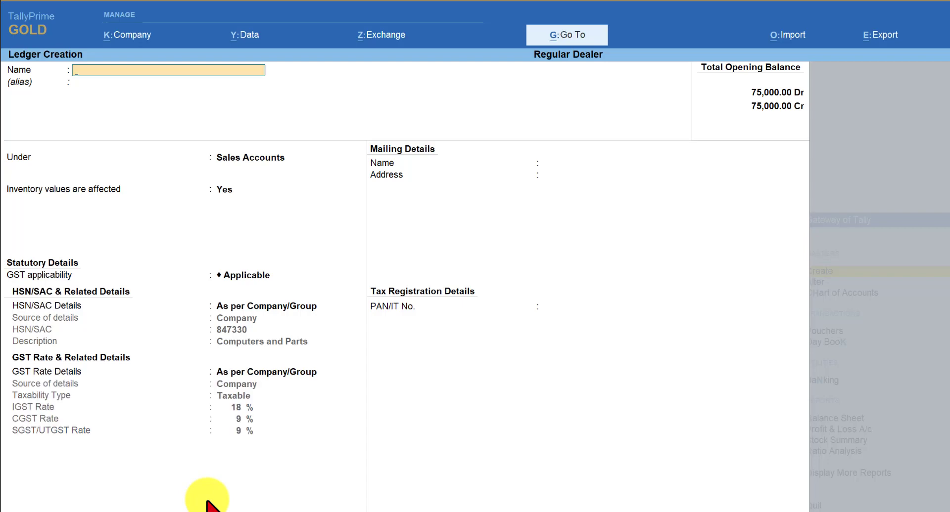
Leave ledger creation and start a new stock item named Stock Item @ 28%.
key("Escape")
key("Down")
key("Down")
key("Down")
key("Down")
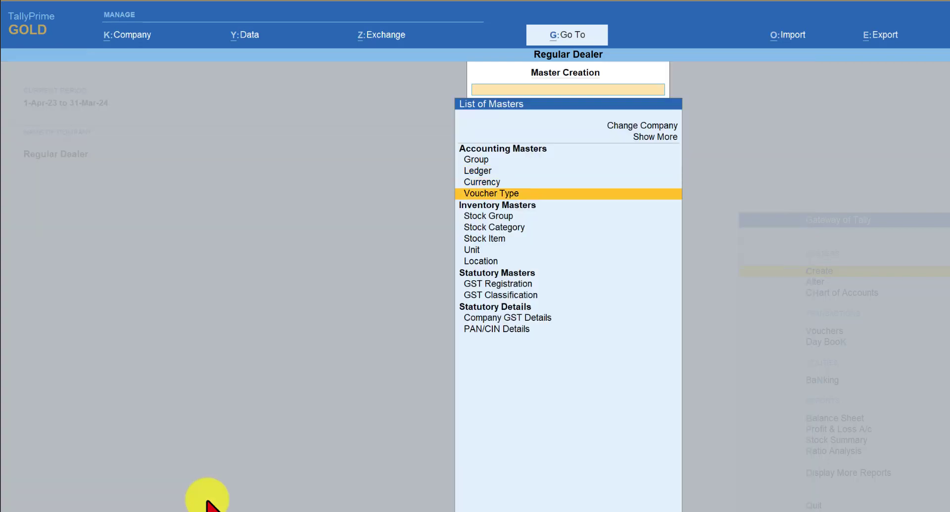
key("Down")
key("Return")
type("St")
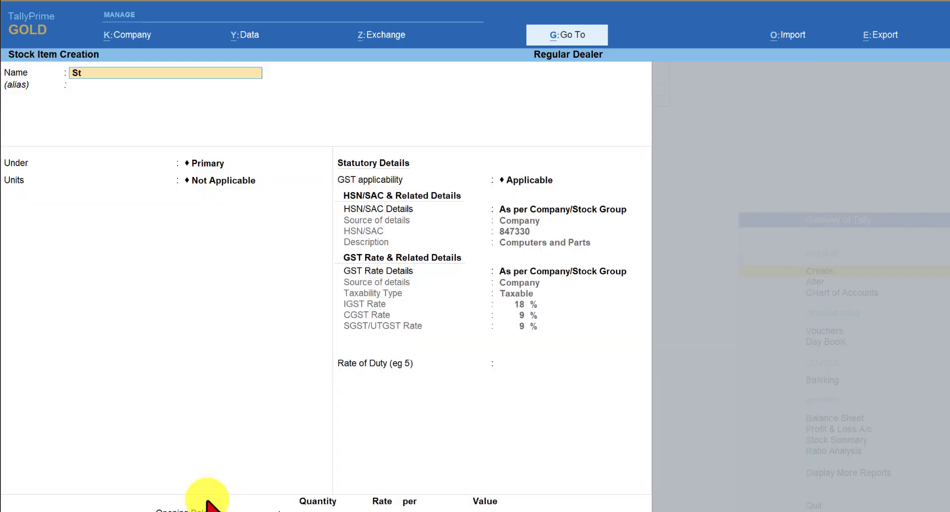
type("ock Item @ 28%")
key("Return")
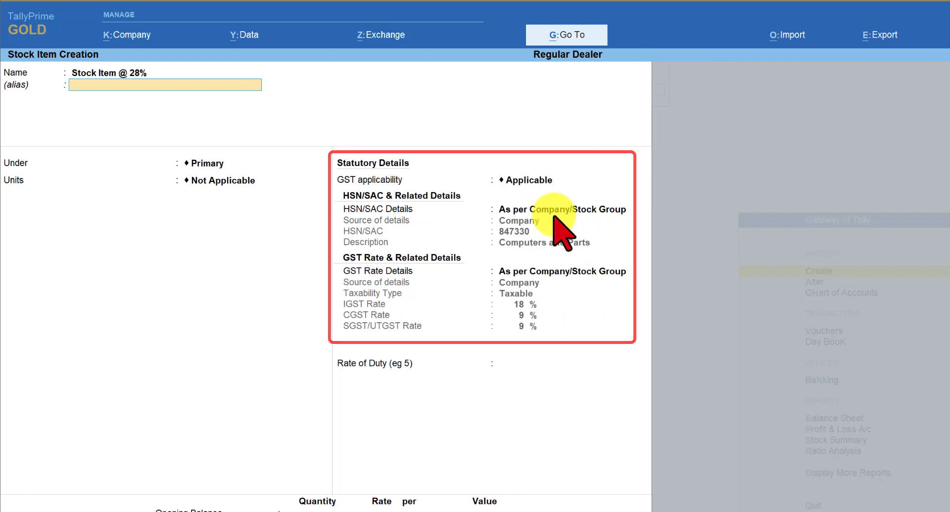
Specify taxable GST rate details with 28% IGST for the stock item and save it.
left_click(544, 273)
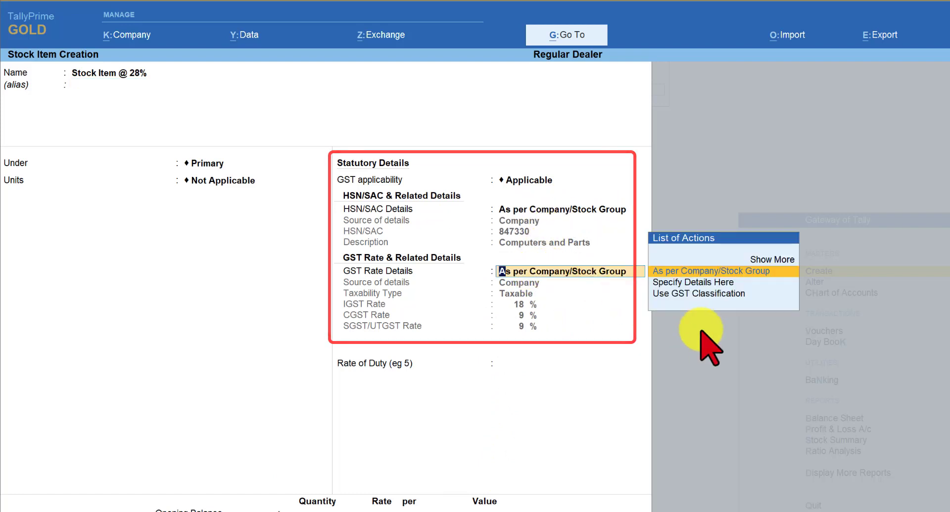
key("Down")
key("Return")
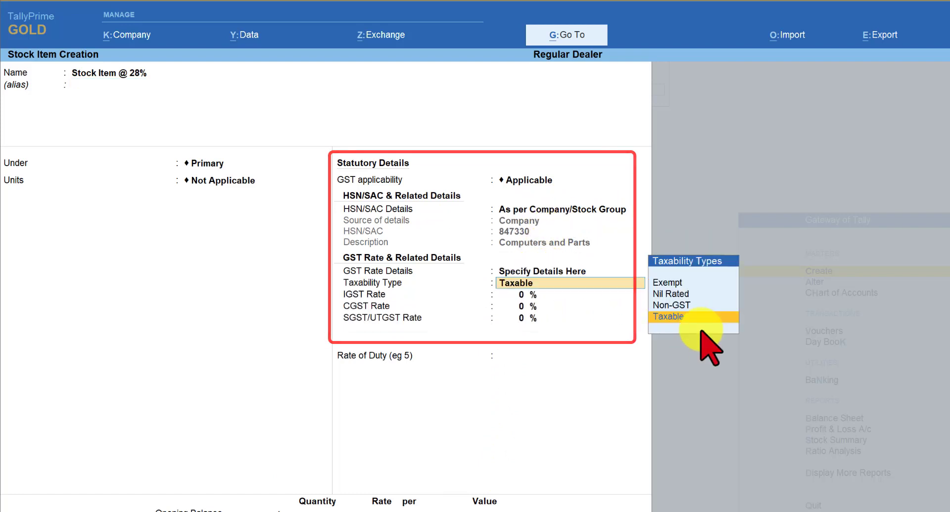
key("Return")
type("28")
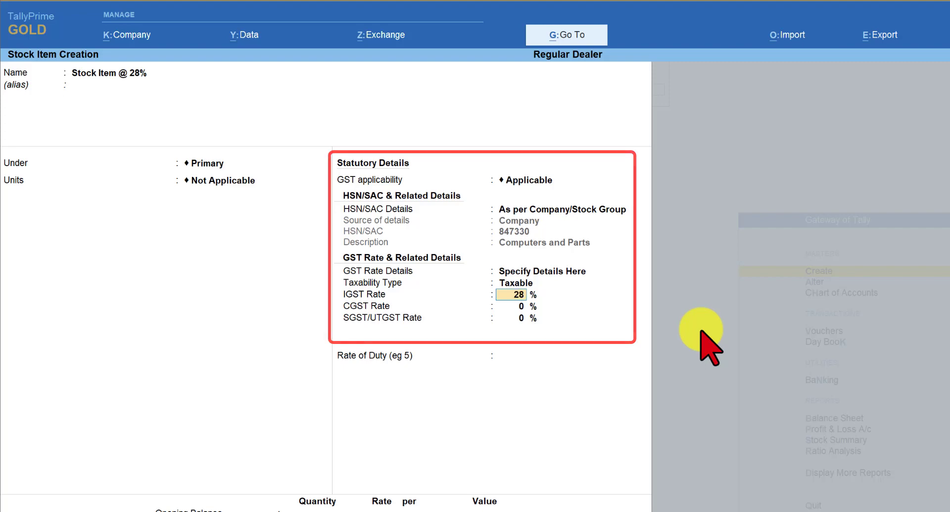
key("Return")
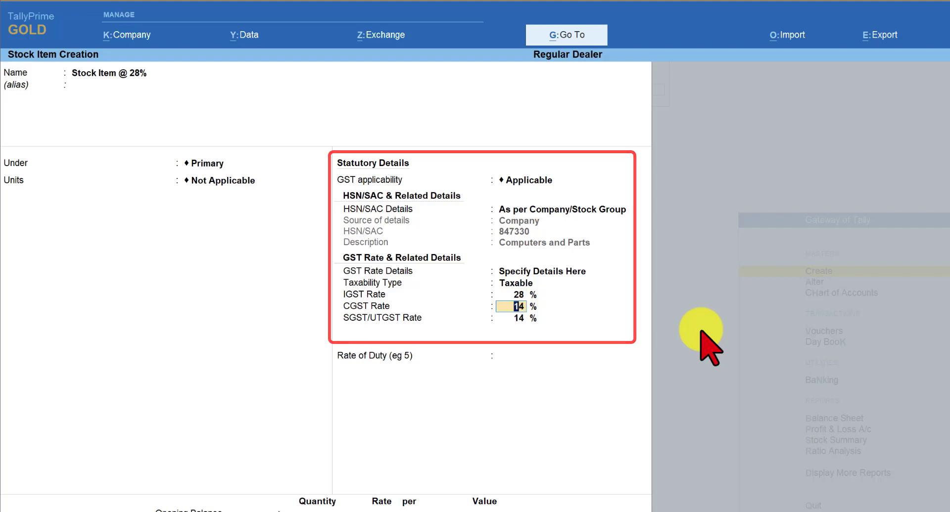
key("ctrl+a")
Leave master creation and reopen the company GST details to check the source of GST rate details.
key("Escape")
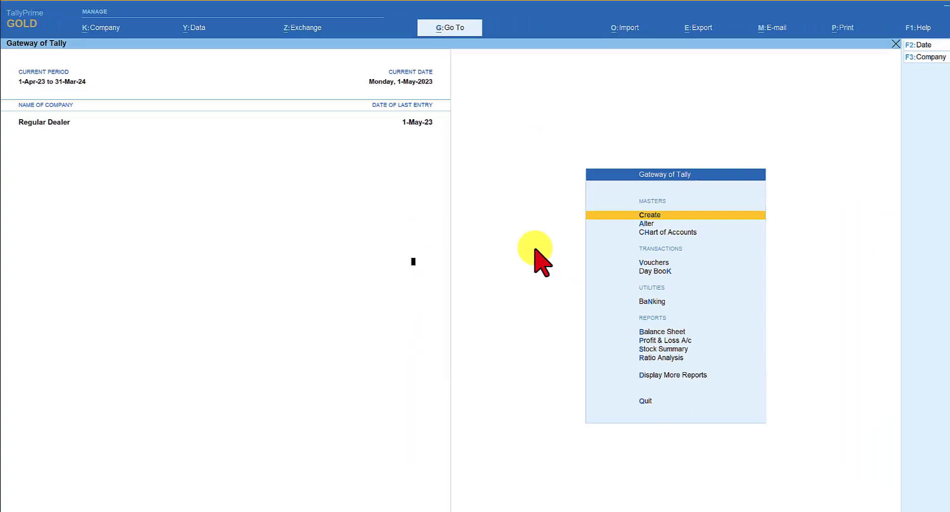
key("F11")
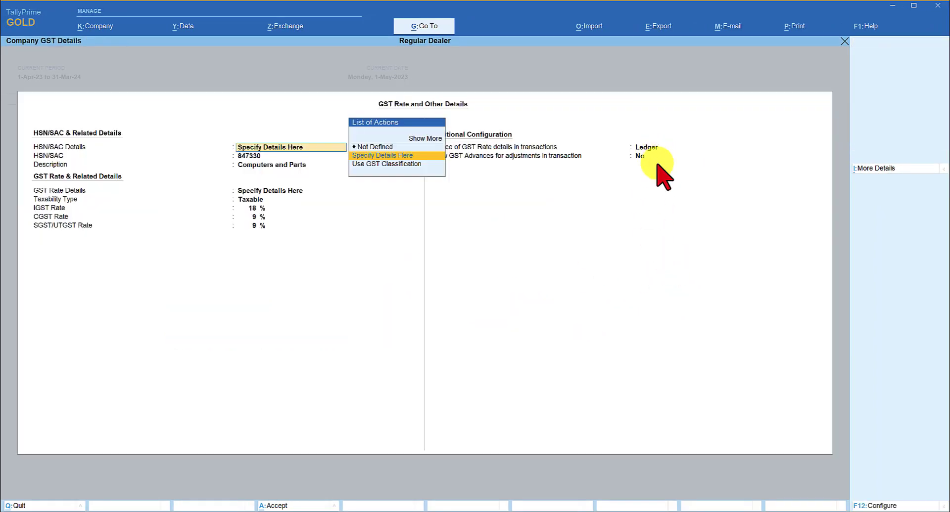
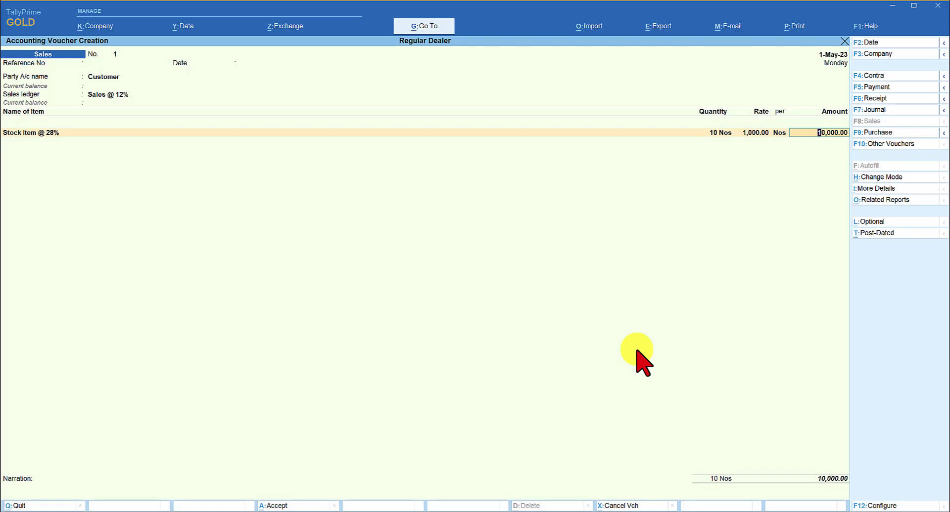
Accept the item line in the sales voucher and add the CGST and SGST ledgers without descriptions.
key("Return")
key("Return")
type("cg")
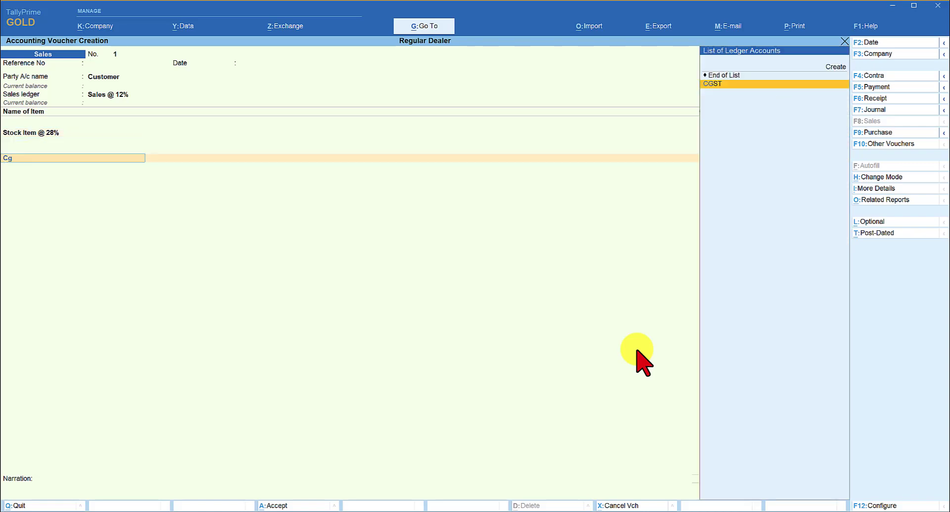
key("Return")
key("Return")
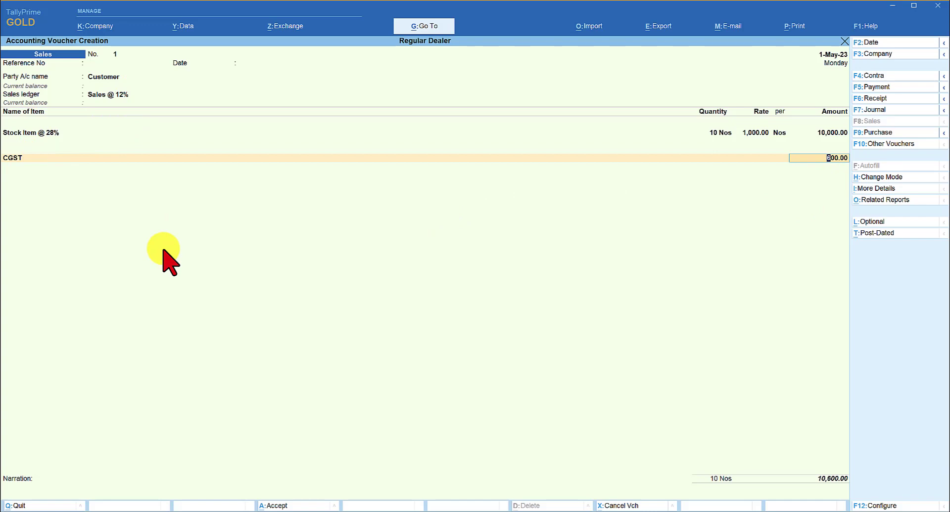
key("Return")
type("sgst")
key("Return")
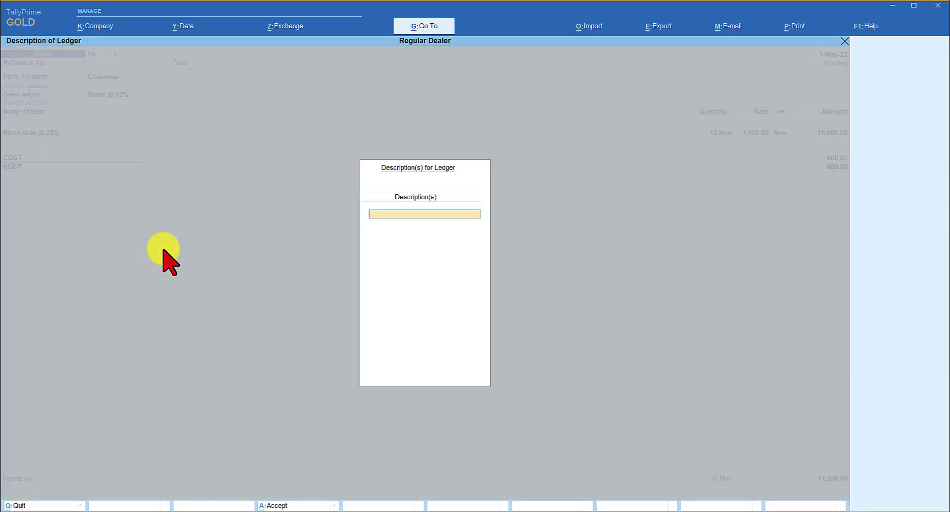
key("Return")
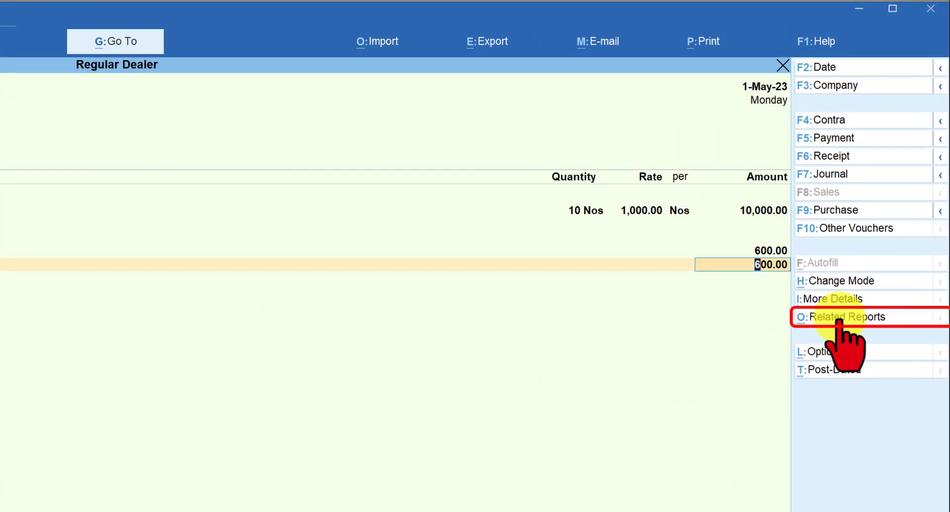
Examine the detailed GST - Tax Analysis of the sales voucher and save the voucher.
left_click(839, 319)
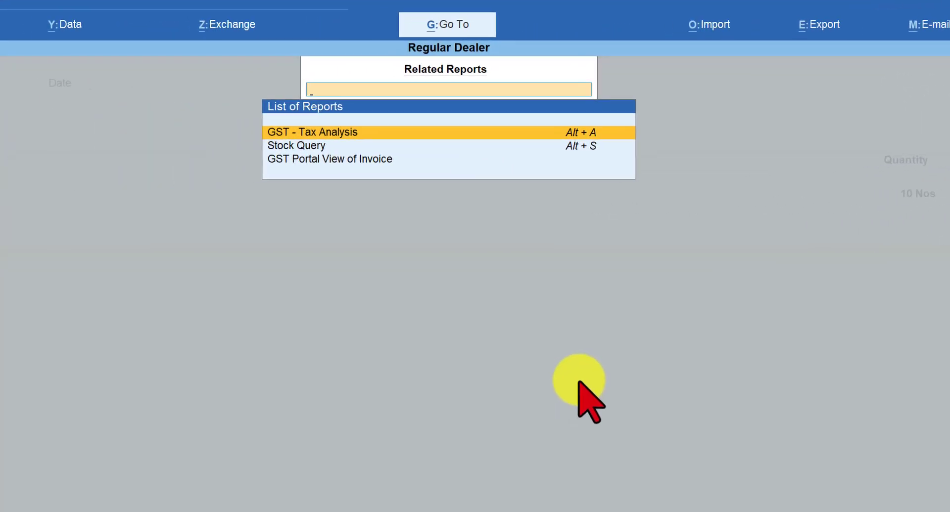
left_click(464, 137)
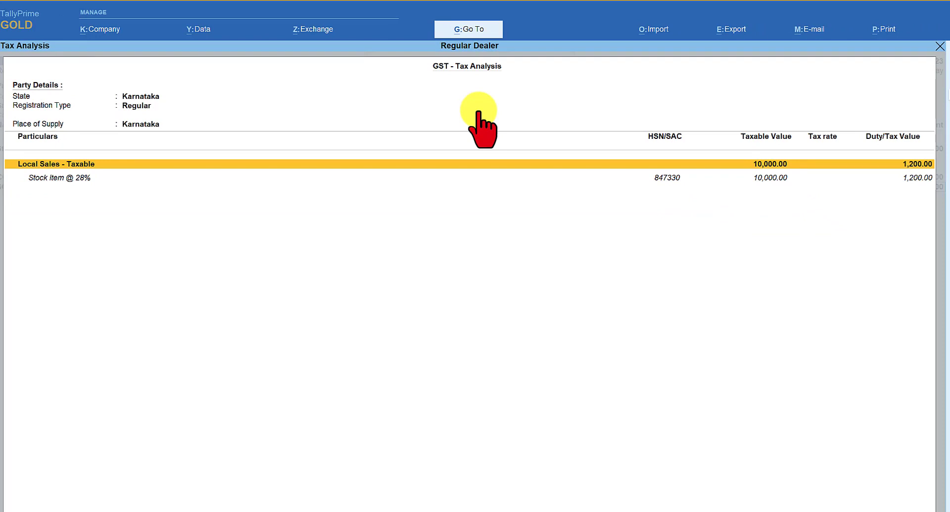
key("alt+F5")
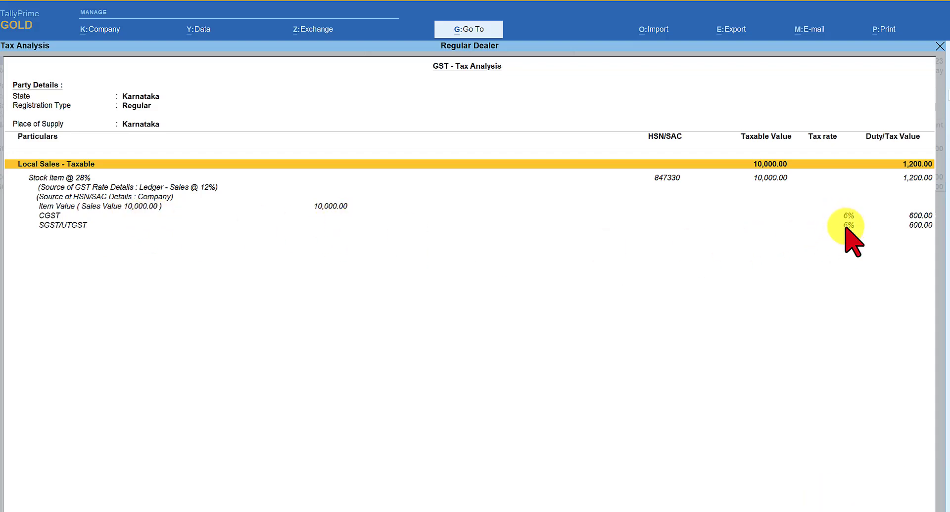
key("Escape")
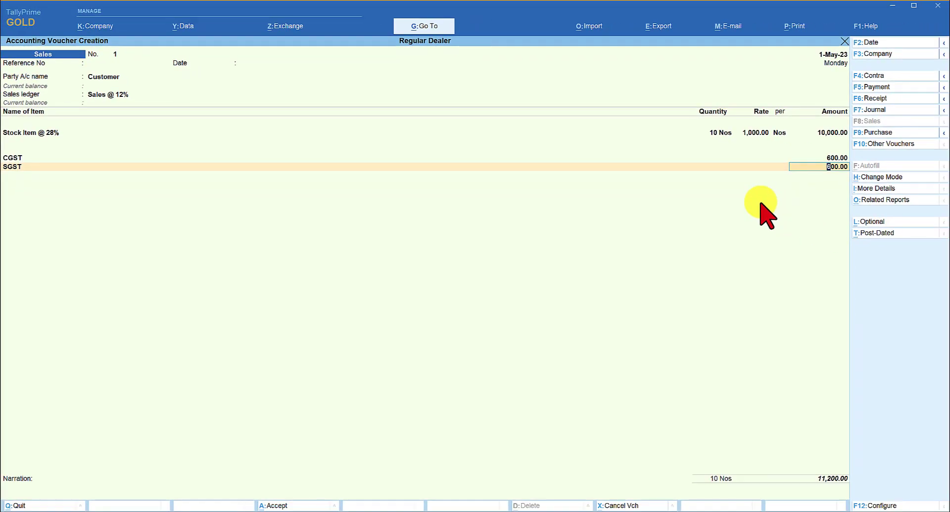
key("ctrl+a")
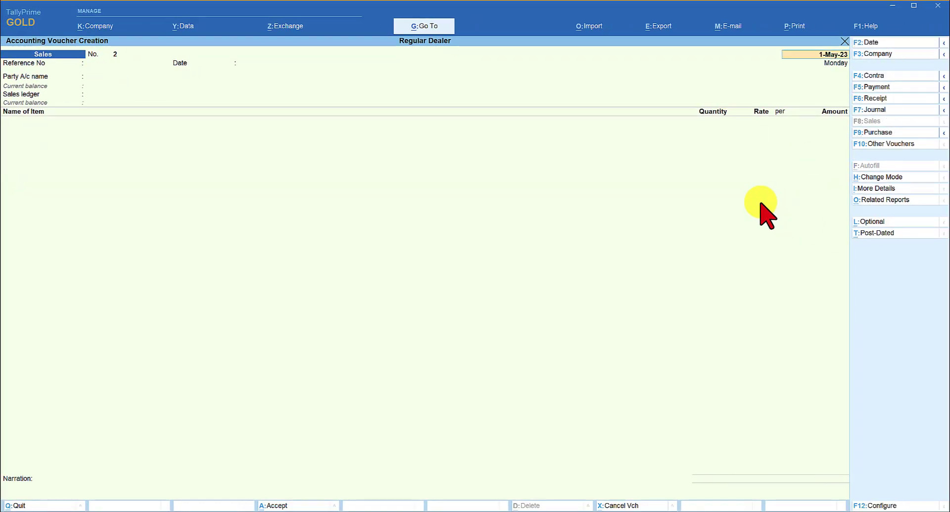
Set the company's source of GST rate details in transactions to Stock Item and save the company features.
key("F11")
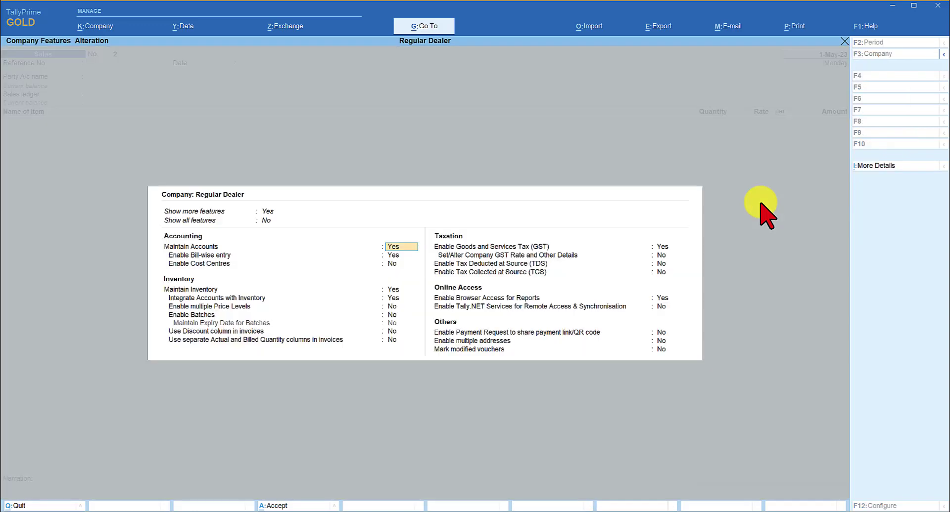
left_click(662, 255)
type("y")
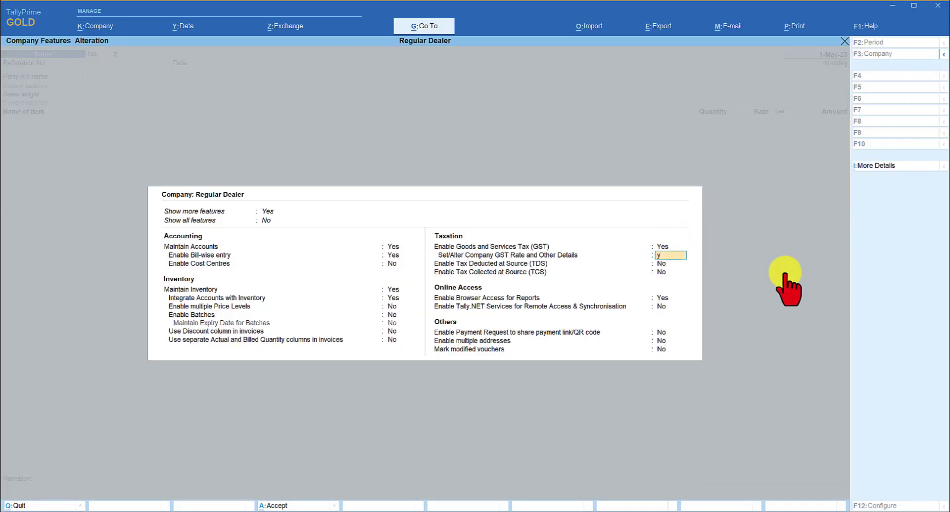
key("Return")
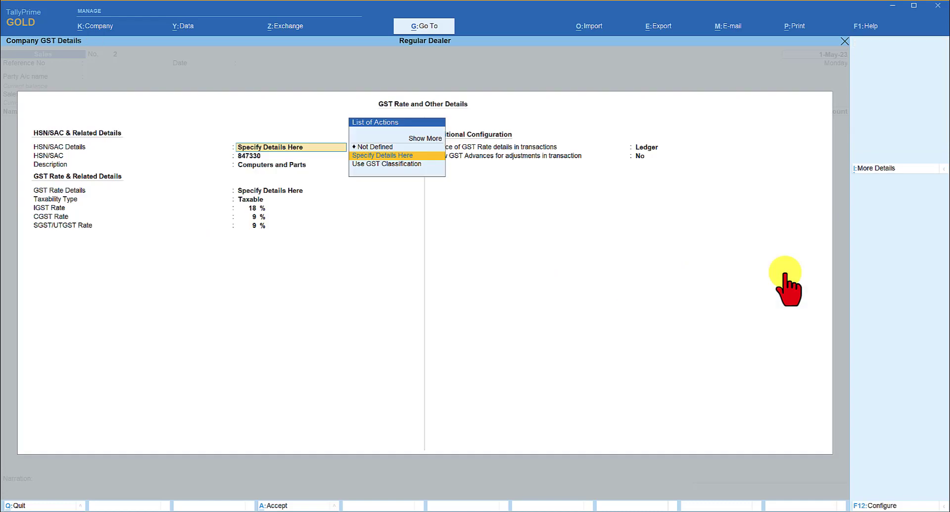
key("Return")
key("Return")
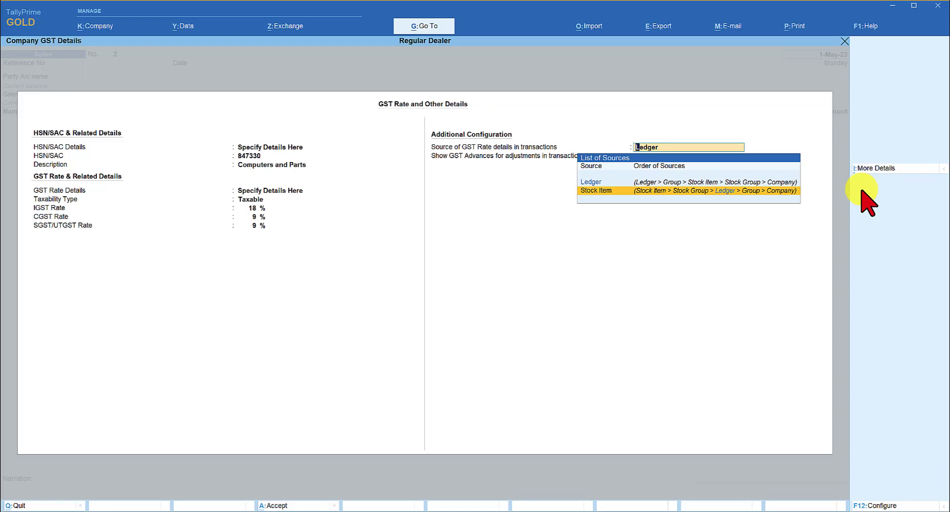
key("Return")
key("Return")
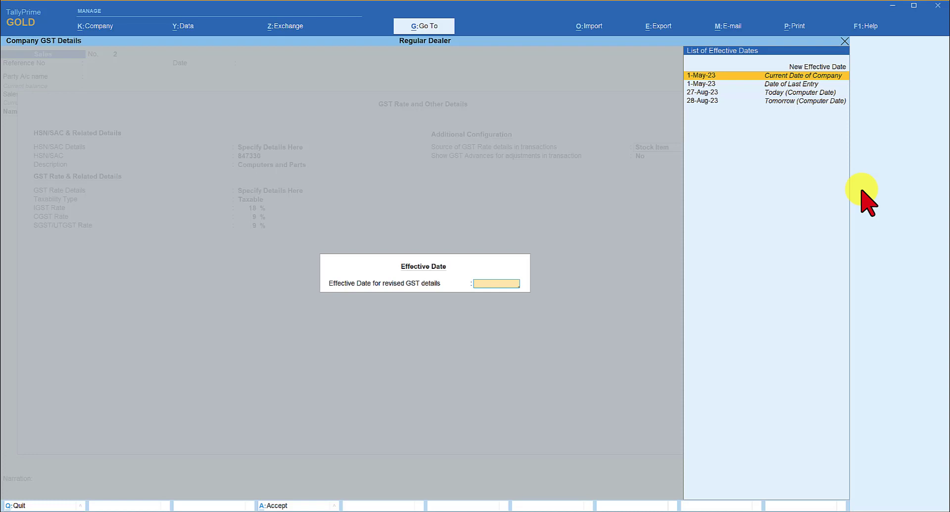
key("Escape")
key("ctrl+a")
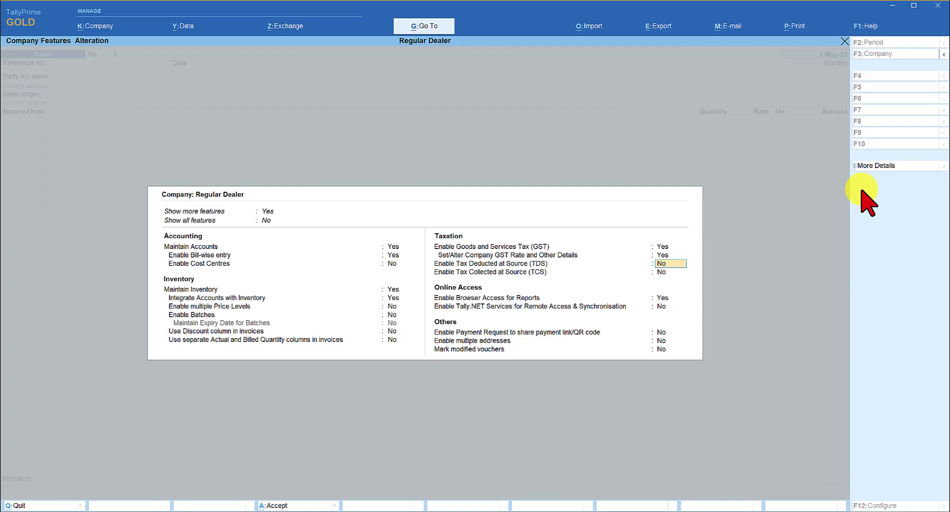
key("ctrl+a")
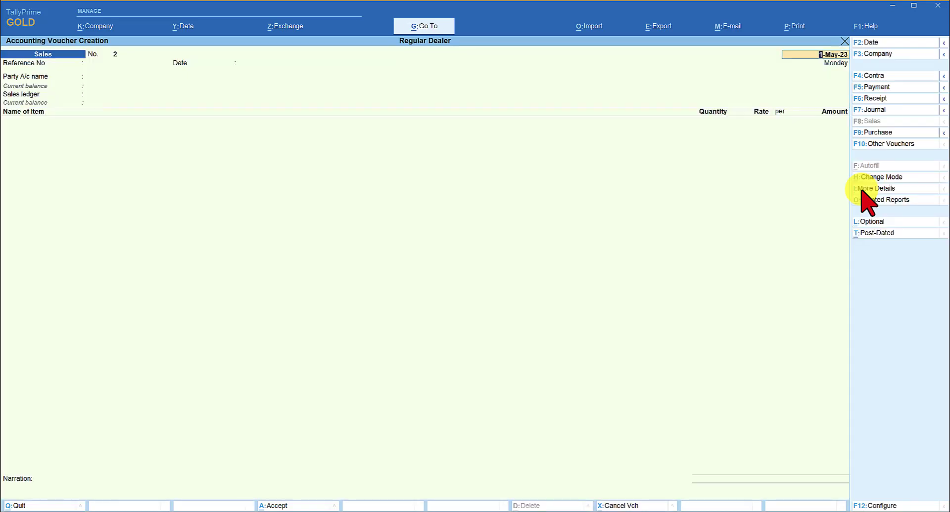
Start the sales voucher dated 1-May-23 with Customer as the party account and Sales @ 12% as the sales ledger.
key("Return")
key("Return")
key("Return")
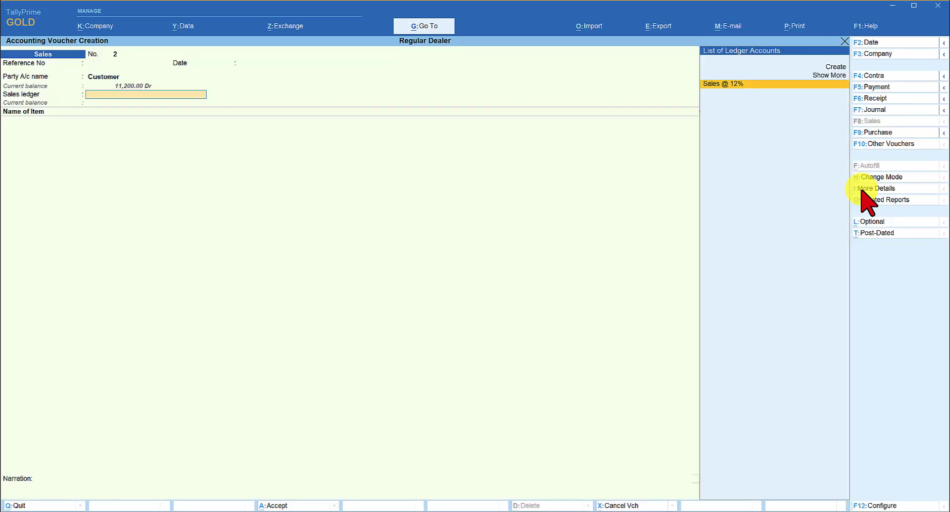
key("Return")
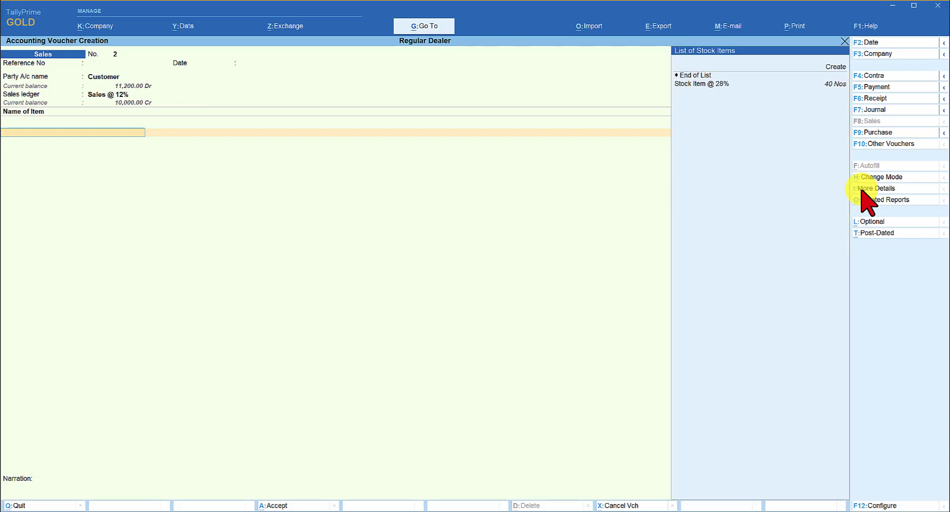
Add Stock Item @ 28% to the sales voucher with a quantity of 10 Nos at the rate of 1,000.00, and finish the item list.
key("Down")
key("Down")
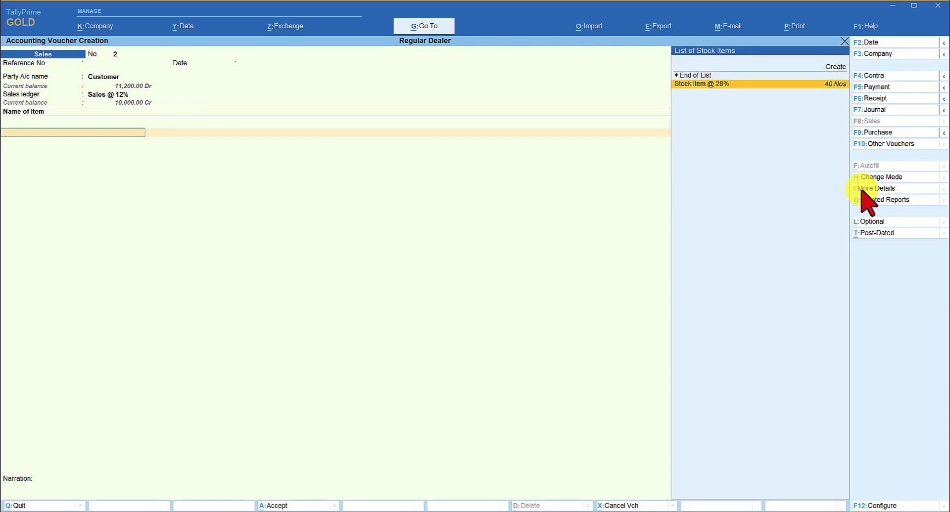
key("Return")
type("10")
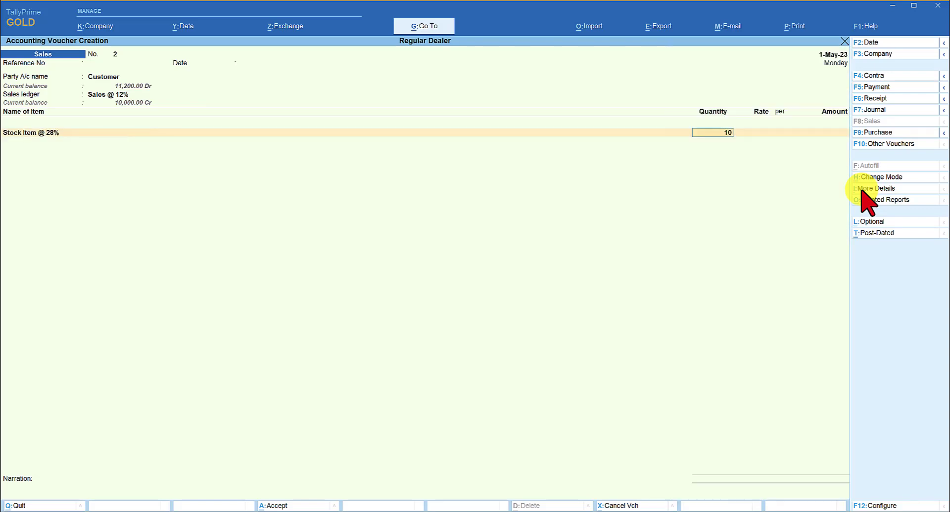
key("Return")
key("Return")
key("Return")
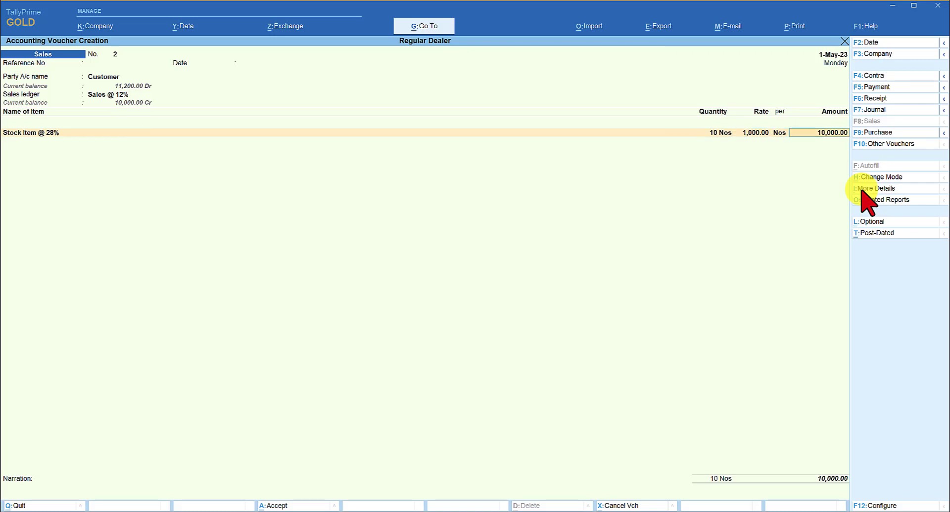
key("Return")
key("Return")
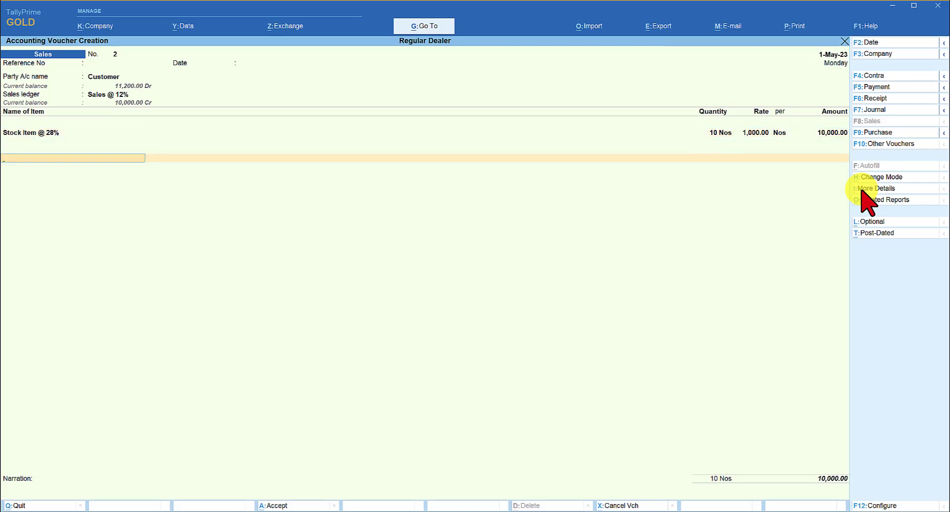
Add the CGST and SGST ledgers below the Stock Item @ 28% line, leaving their descriptions blank.
type("cgs")
key("Return")
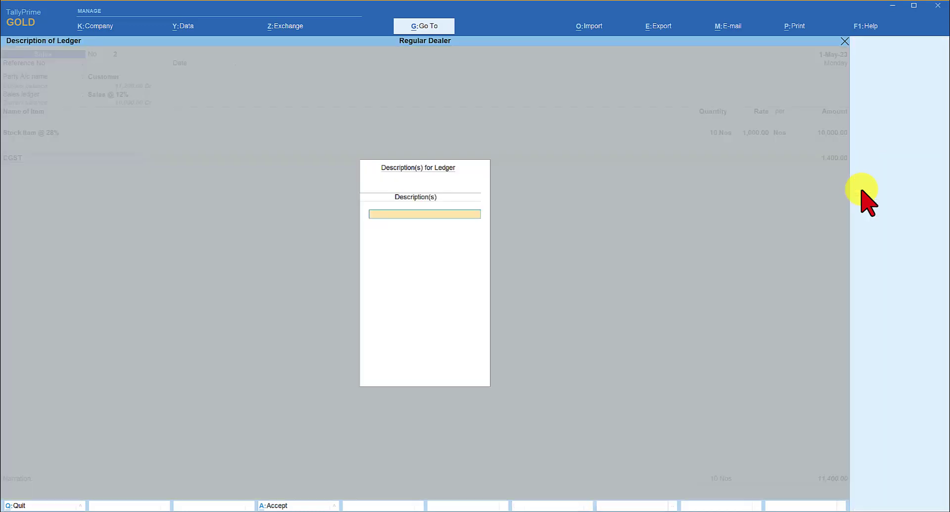
key("Return")
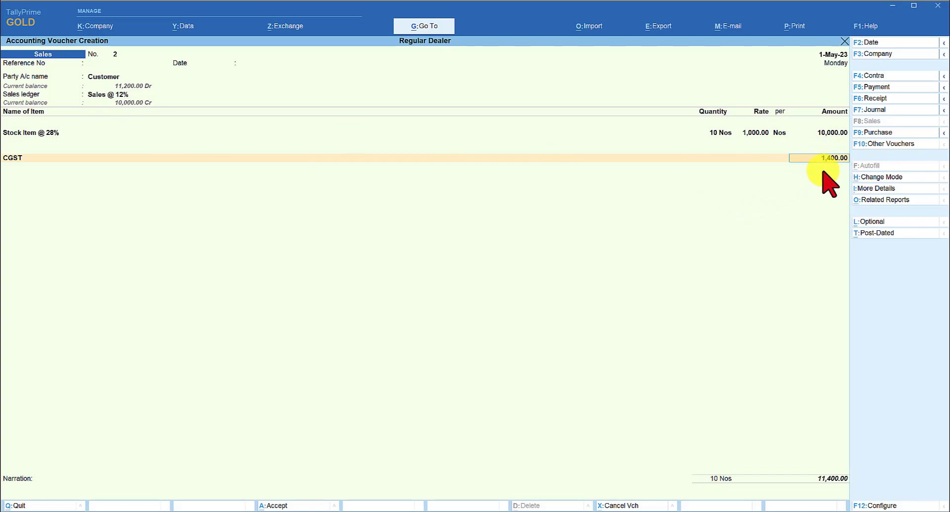
key("Return")
type("Sgs")
key("Return")
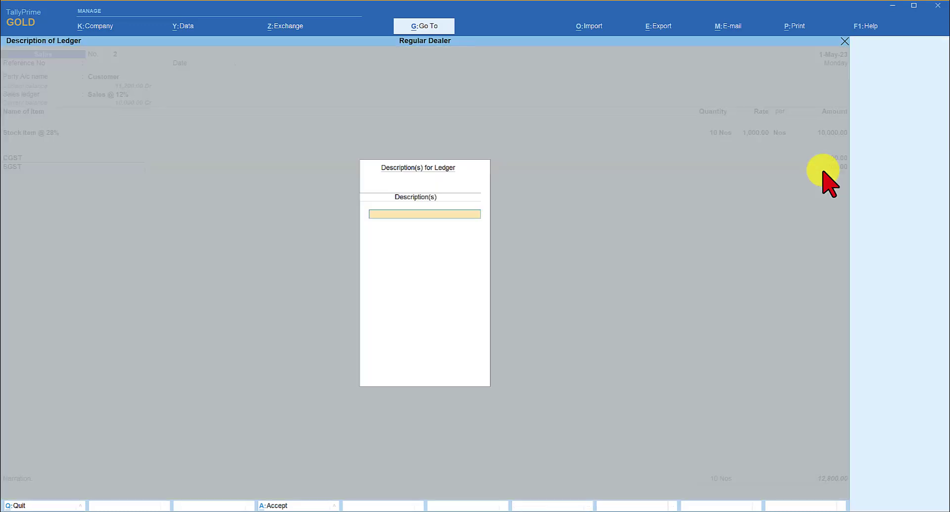
key("Return")
key("Return")
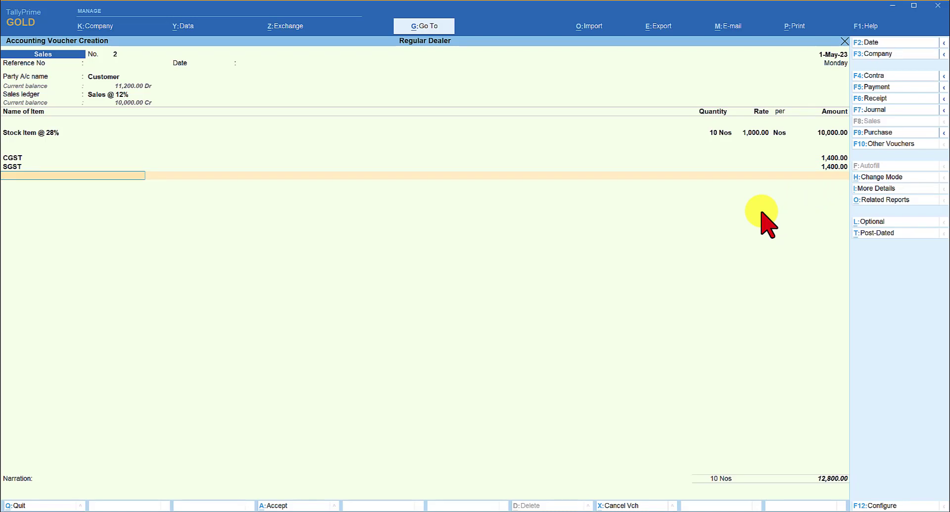
Open the voucher's GST - Tax Analysis in detailed view to check the tax rate applied to the stock item.
key("alt+a")
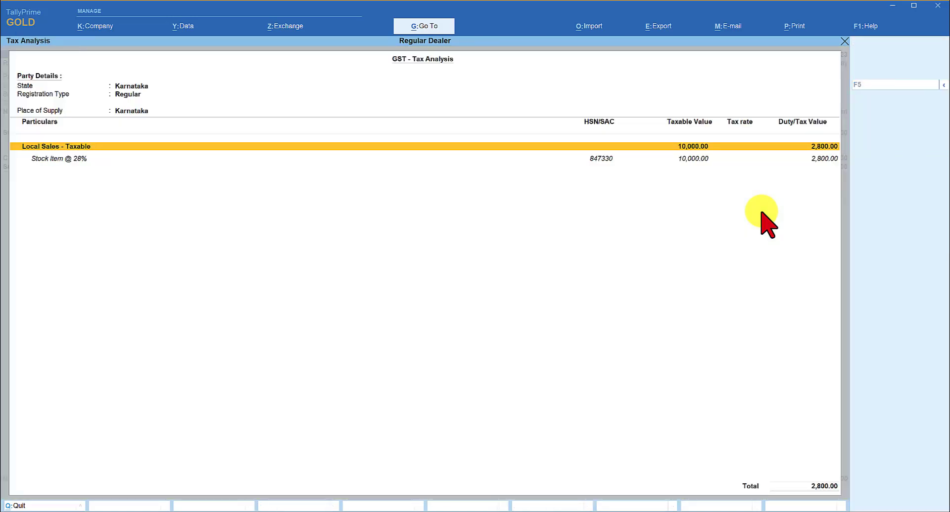
key("alt+F5")
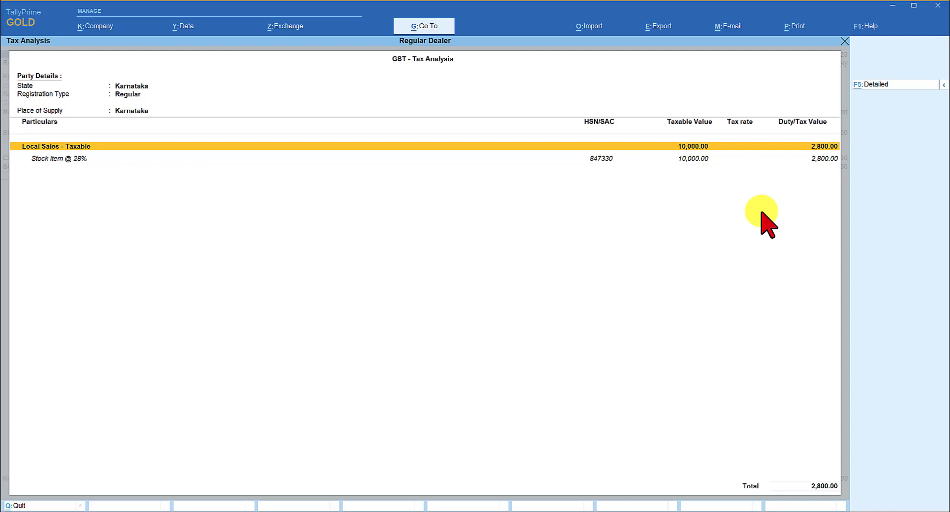